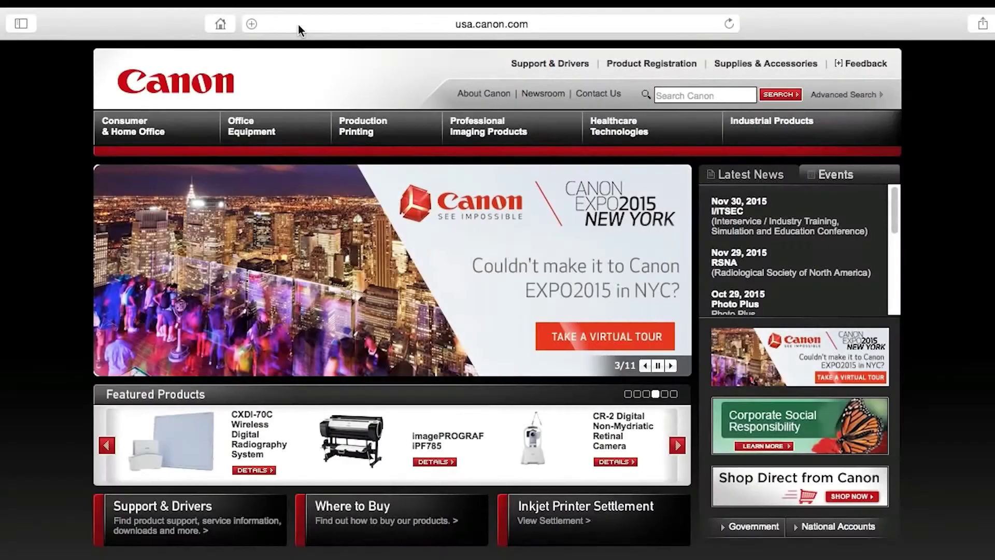
On canon.com/ijsetup, choose Set Up, U.S.A., MG2920, computer connection, and Mac OS
{"action": "left_click", "coordinate": [298, 24]}
{"action": "type", "text": "c"}
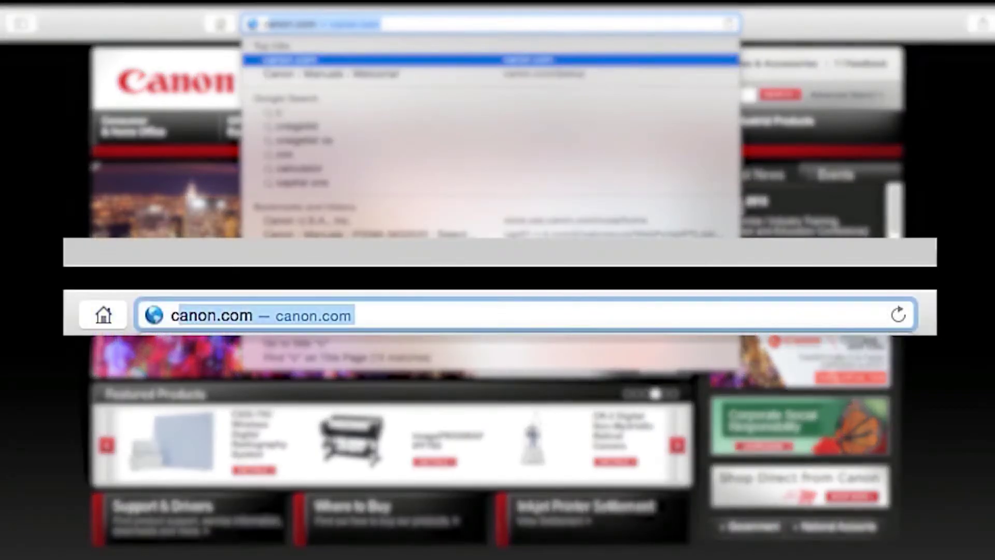
{"action": "type", "text": "anon.com"}
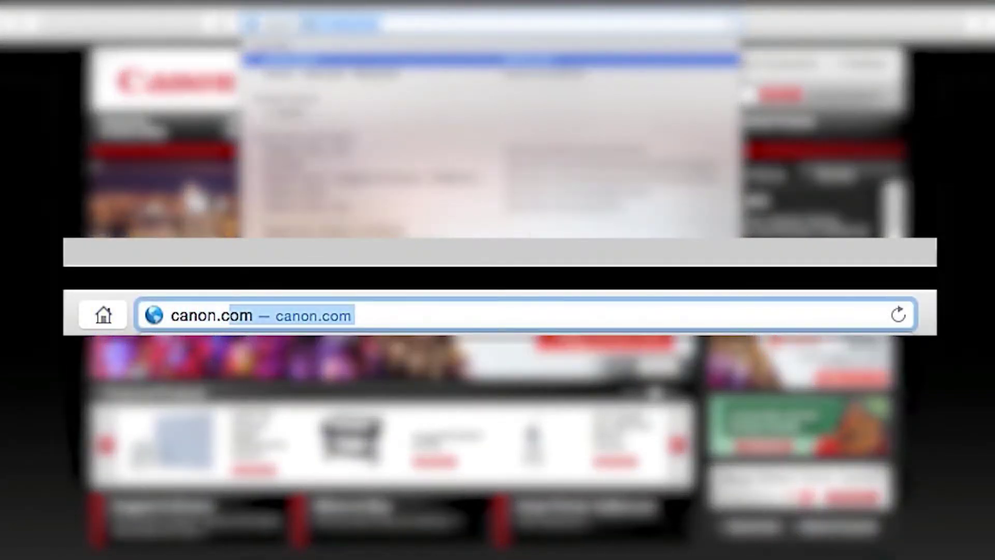
{"action": "type", "text": "/"}
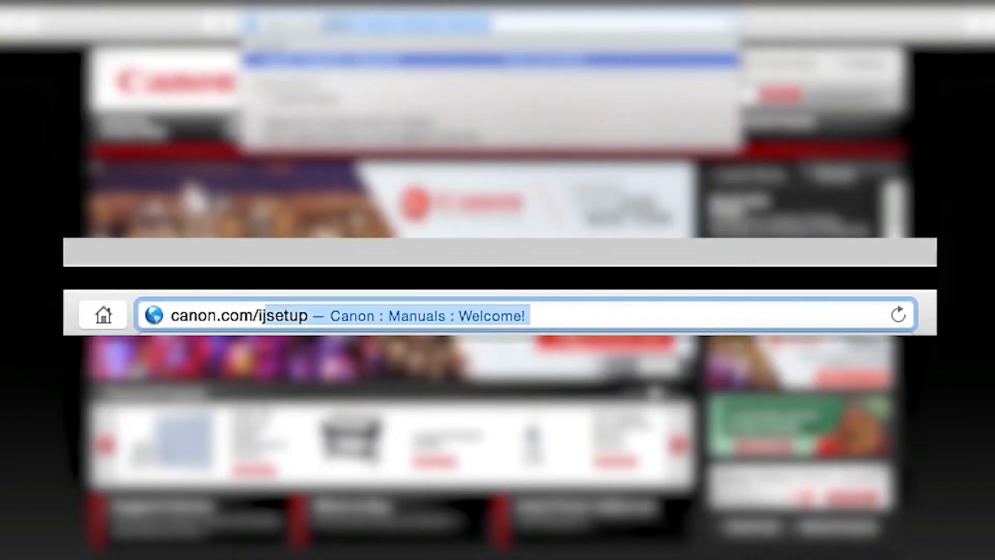
{"action": "type", "text": "ijsetup"}
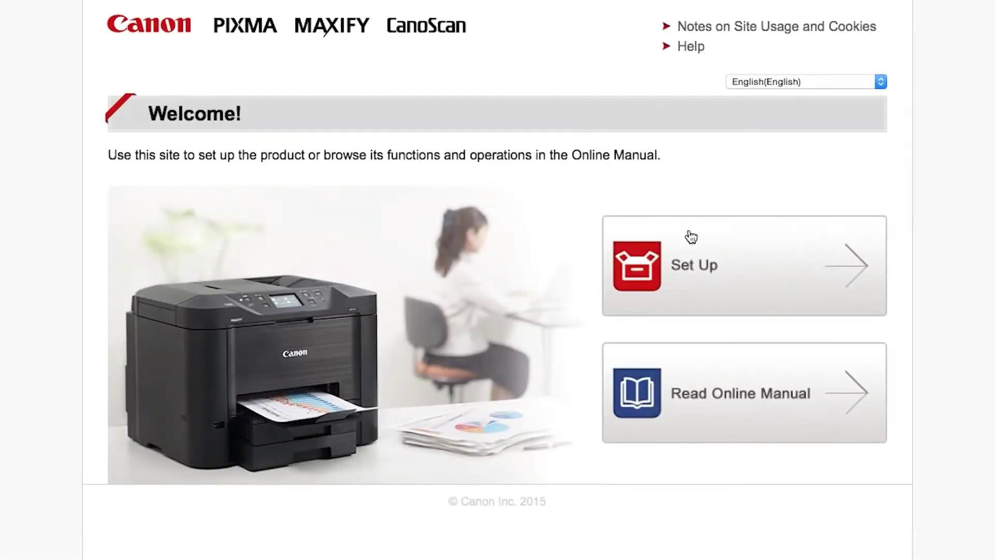
{"action": "left_click", "coordinate": [783, 301]}
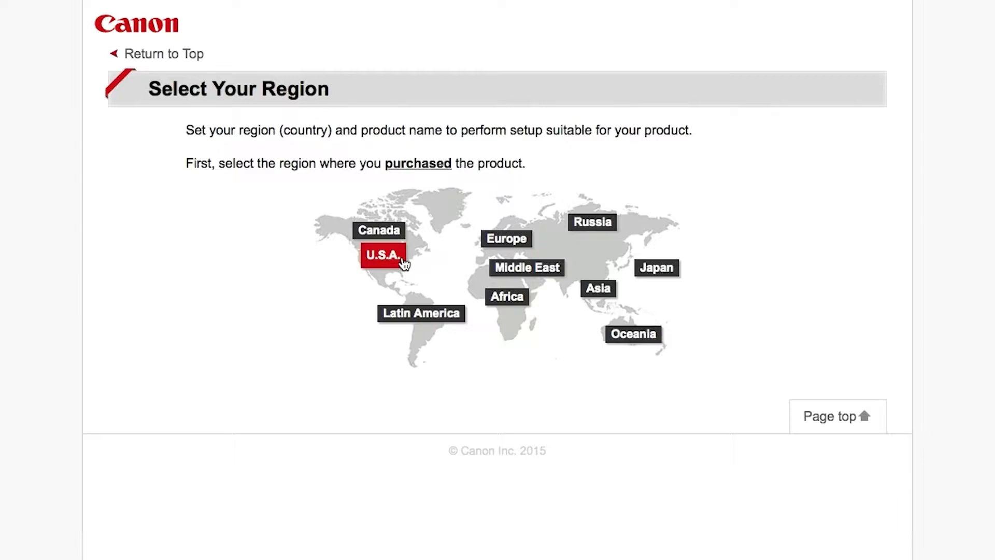
{"action": "left_click", "coordinate": [405, 265]}
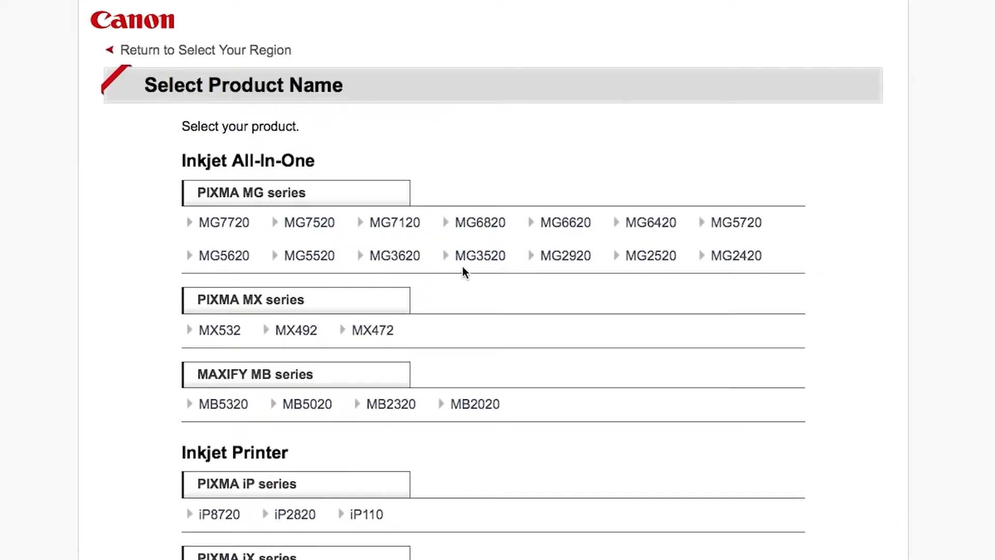
{"action": "left_click", "coordinate": [565, 263]}
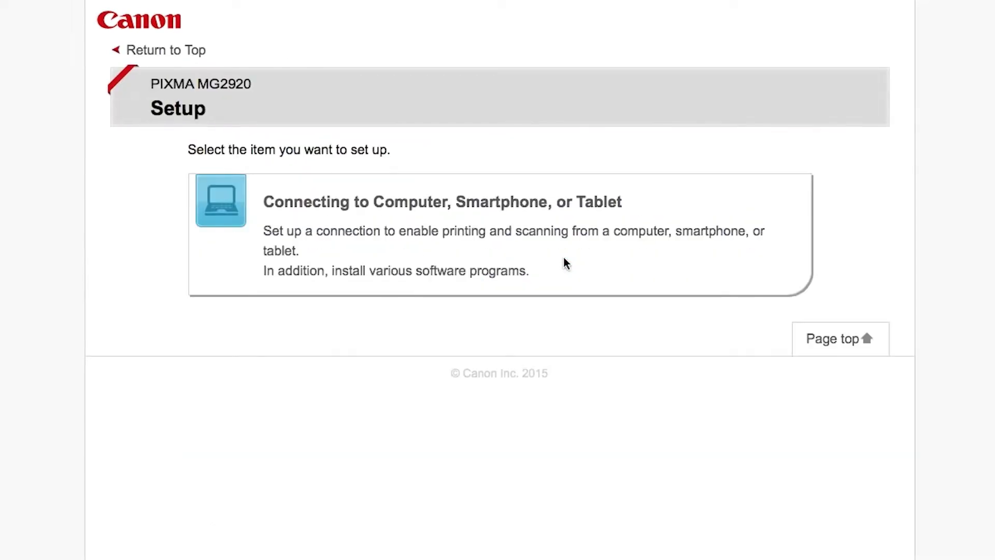
{"action": "left_click", "coordinate": [523, 204]}
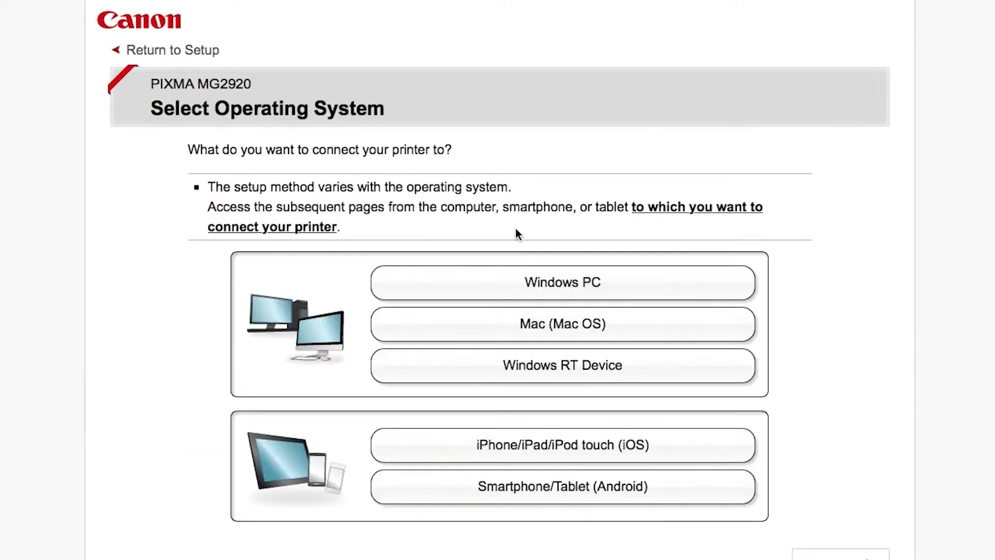
{"action": "left_click", "coordinate": [527, 325]}
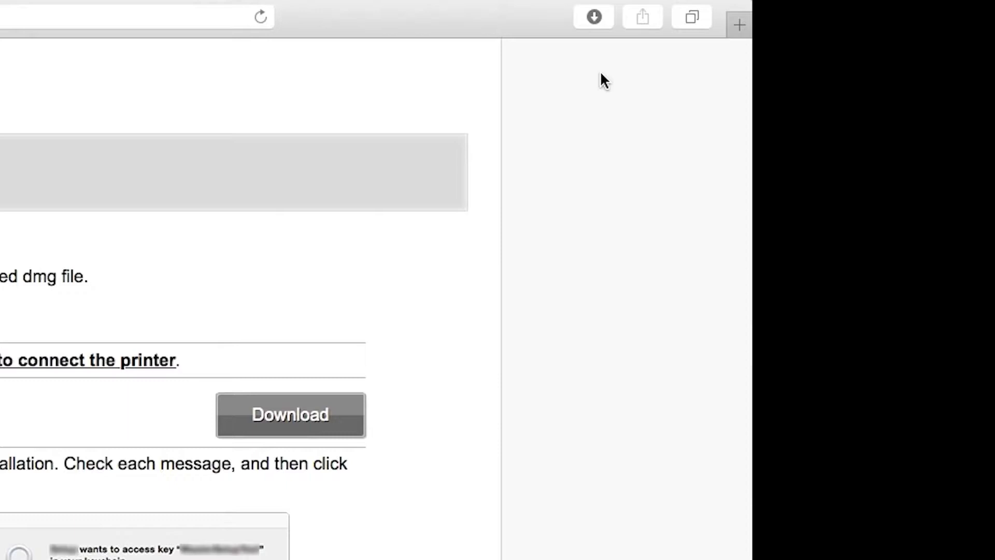
Open the downloaded MG2900 disk image from Safari Downloads and authorize the helper tool installation
{"action": "left_click", "coordinate": [592, 18]}
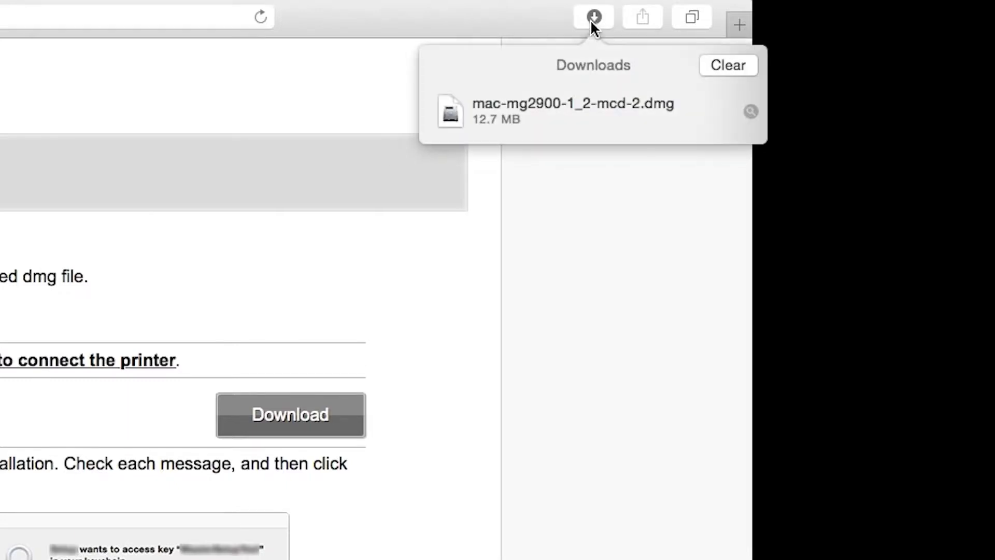
{"action": "double_click", "coordinate": [596, 104]}
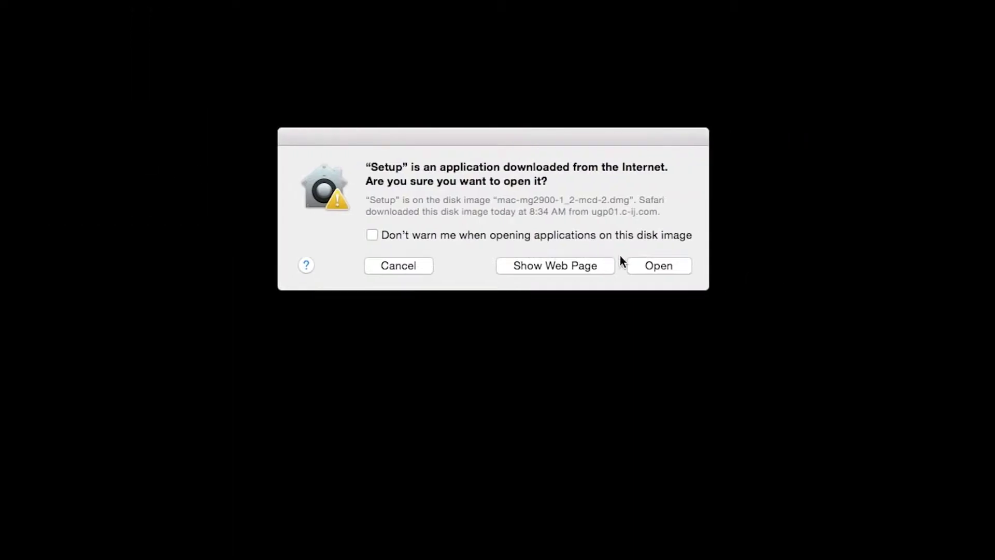
{"action": "left_click", "coordinate": [654, 266]}
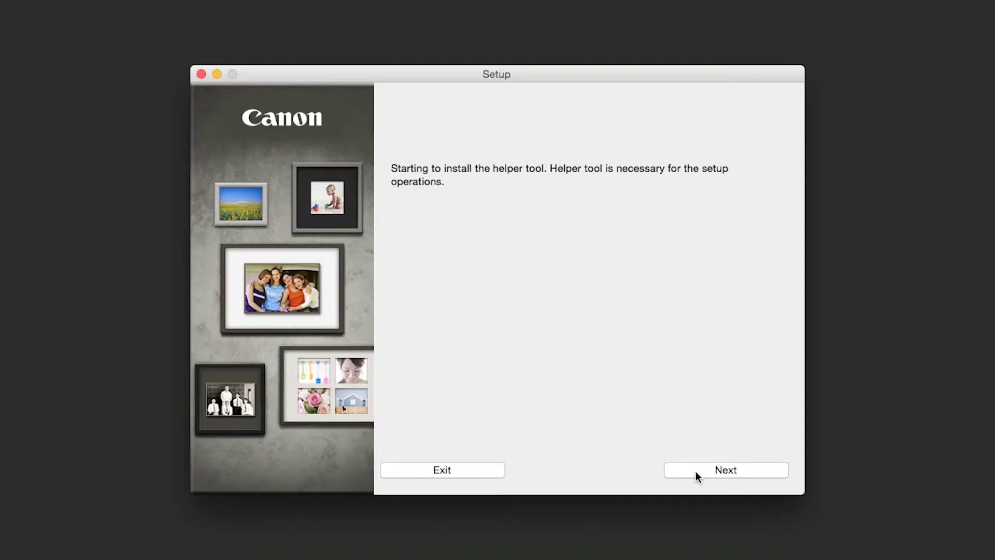
{"action": "left_click", "coordinate": [696, 471]}
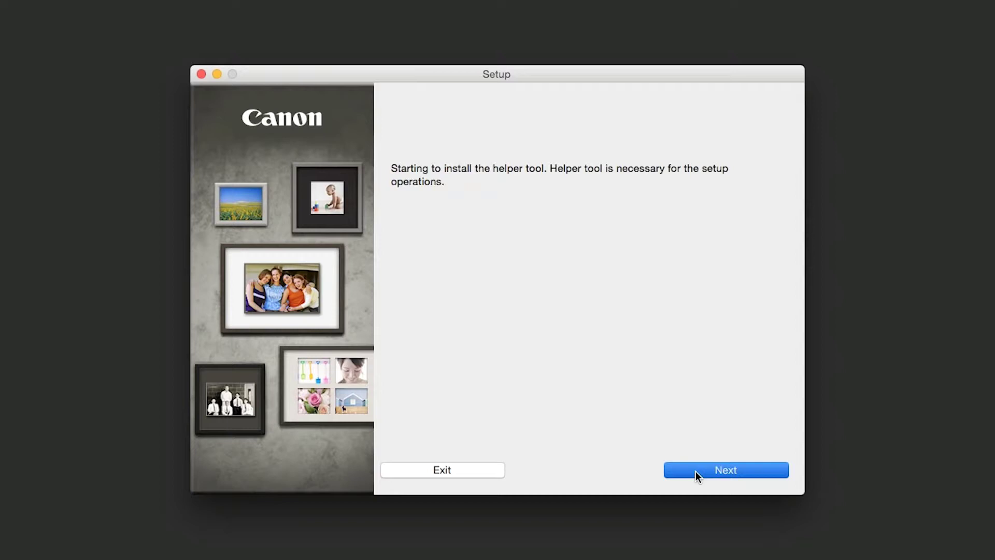
{"action": "type", "text": "••••••"}
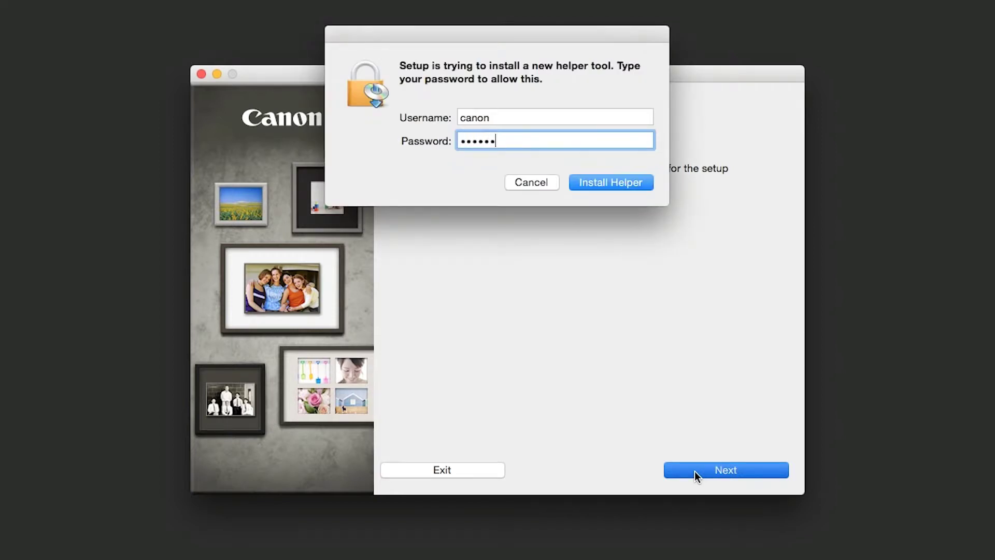
{"action": "type", "text": "••"}
{"action": "left_click", "coordinate": [601, 184]}
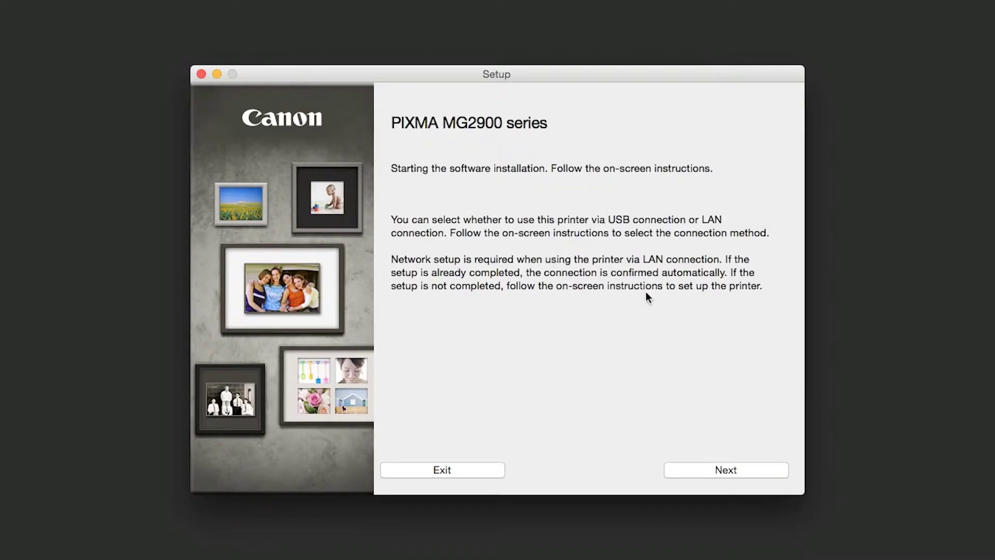
Choose Wireless LAN and Access Point Connection, and mark the printer as not found on the list
{"action": "left_click", "coordinate": [717, 468]}
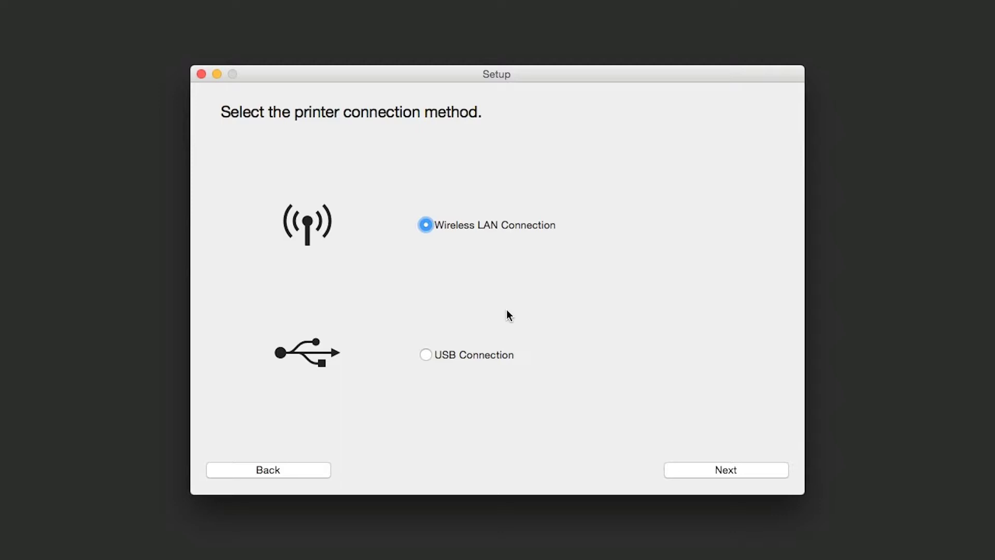
{"action": "left_click", "coordinate": [704, 473]}
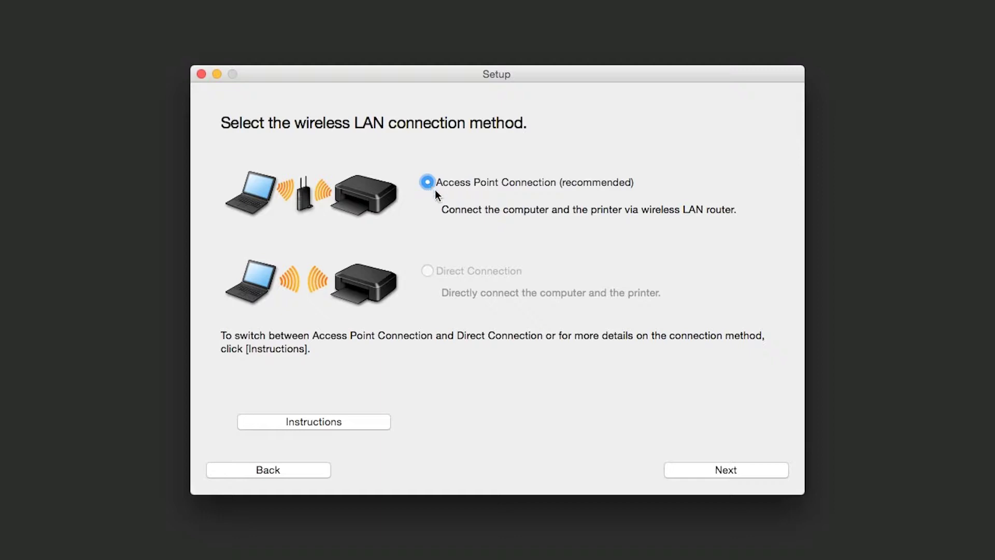
{"action": "left_click", "coordinate": [715, 469]}
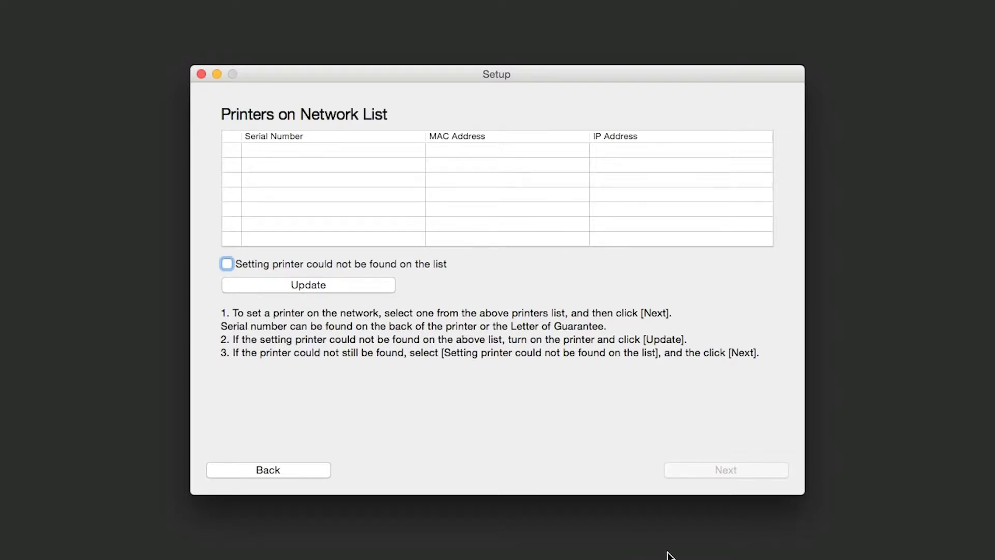
{"action": "left_click", "coordinate": [227, 263]}
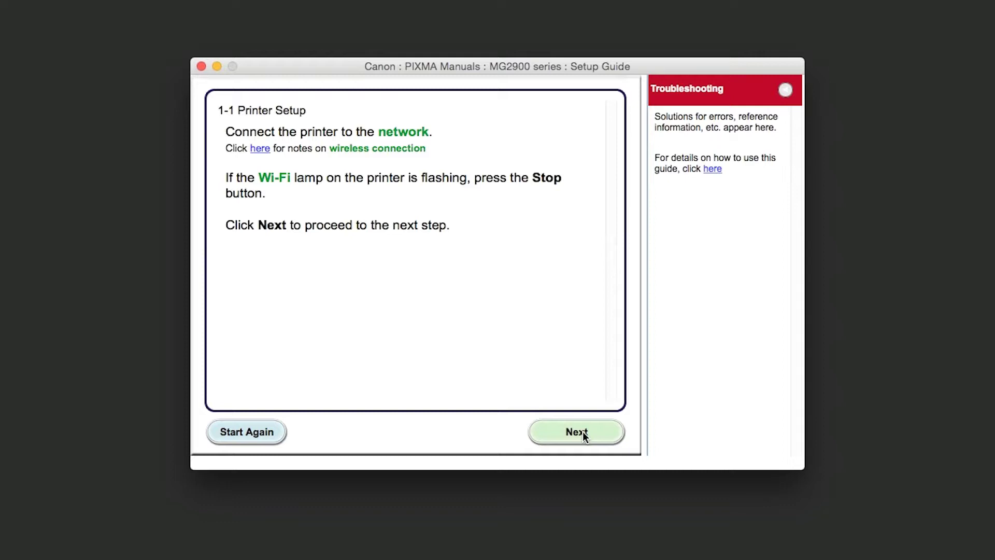
Connect the printer wirelessly with Cableless setup's Wi-Fi button steps, then continue to the region page
{"action": "left_click", "coordinate": [582, 432]}
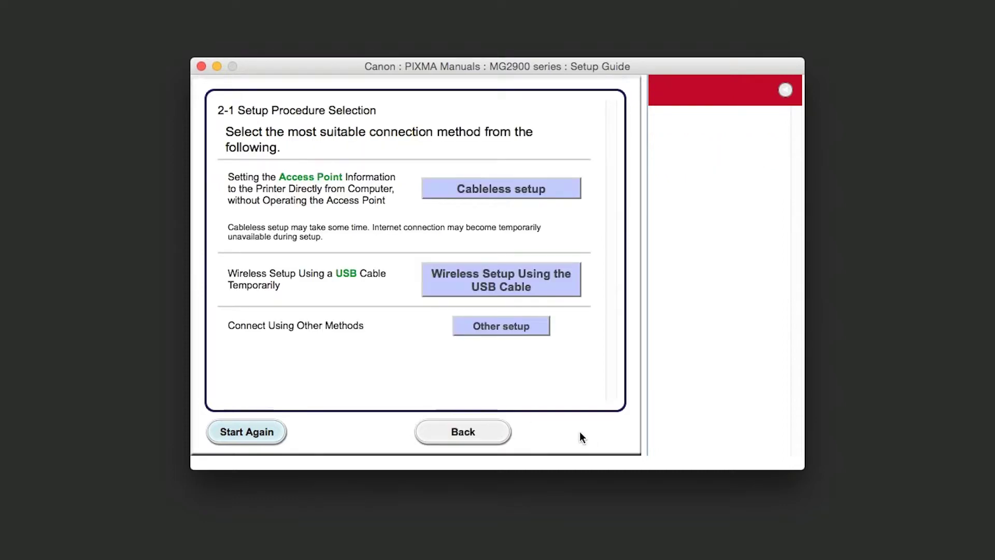
{"action": "left_click", "coordinate": [548, 193]}
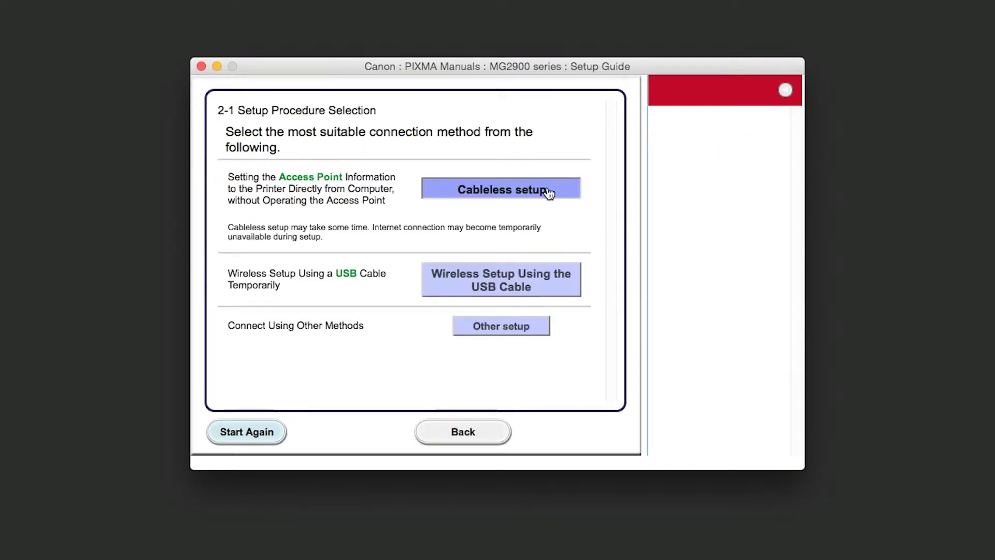
{"action": "left_click", "coordinate": [549, 193]}
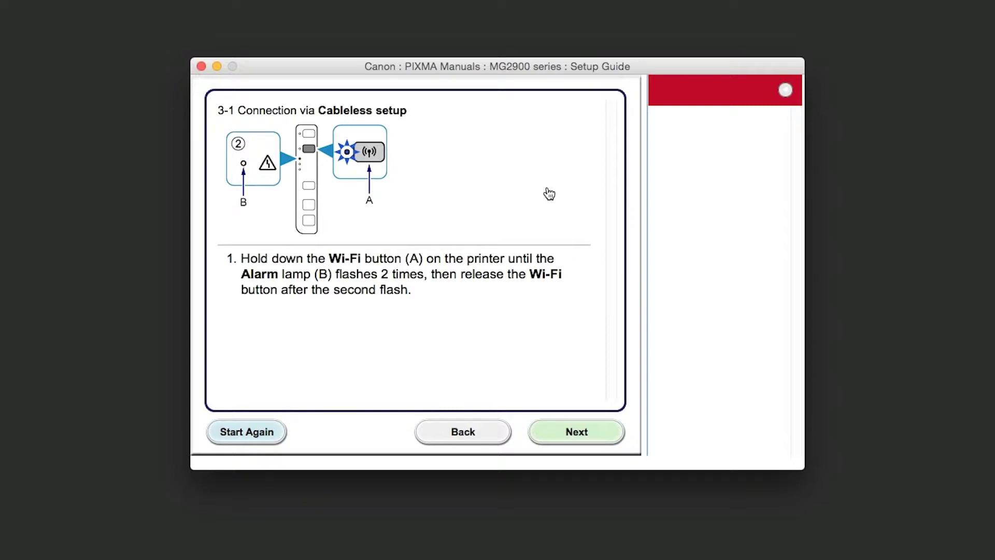
{"action": "left_click", "coordinate": [583, 436]}
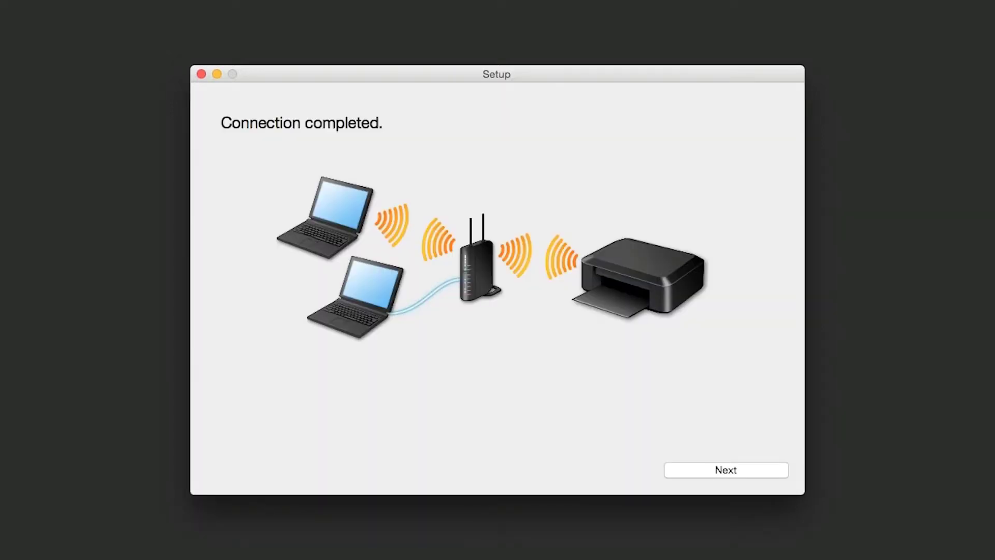
{"action": "left_click", "coordinate": [729, 473]}
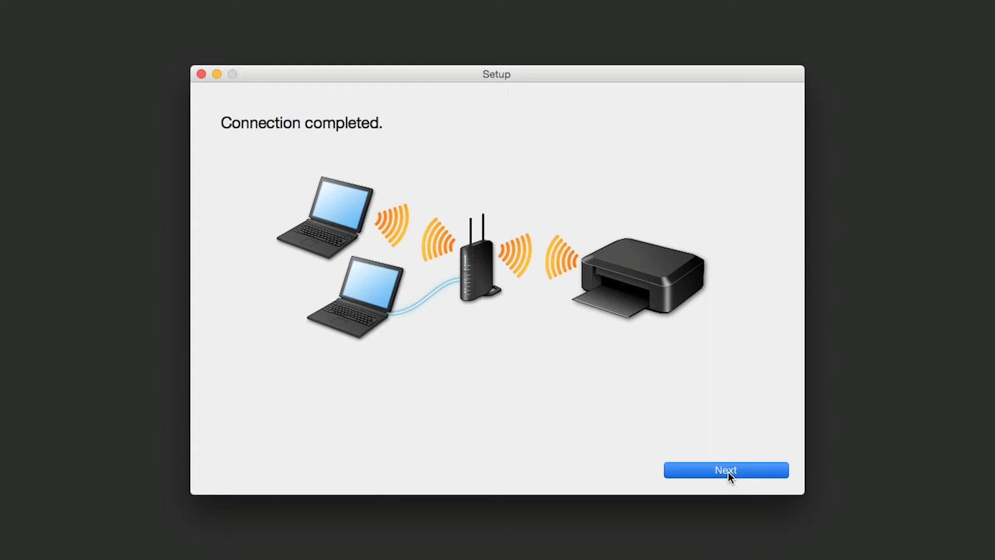
{"action": "left_click", "coordinate": [729, 472]}
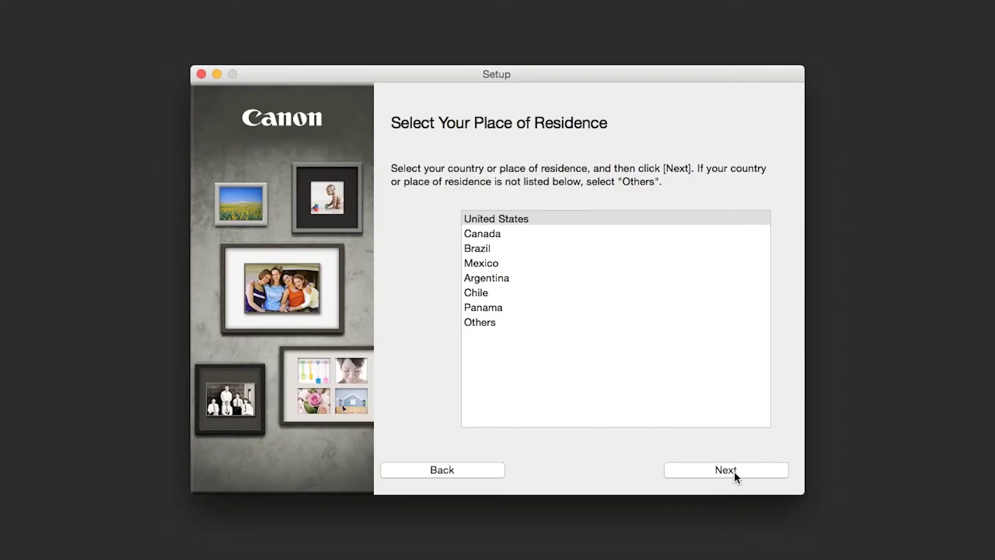
Keep United States, select all software including IJ Scan Utility2, and accept the License Agreement
{"action": "left_click", "coordinate": [735, 472]}
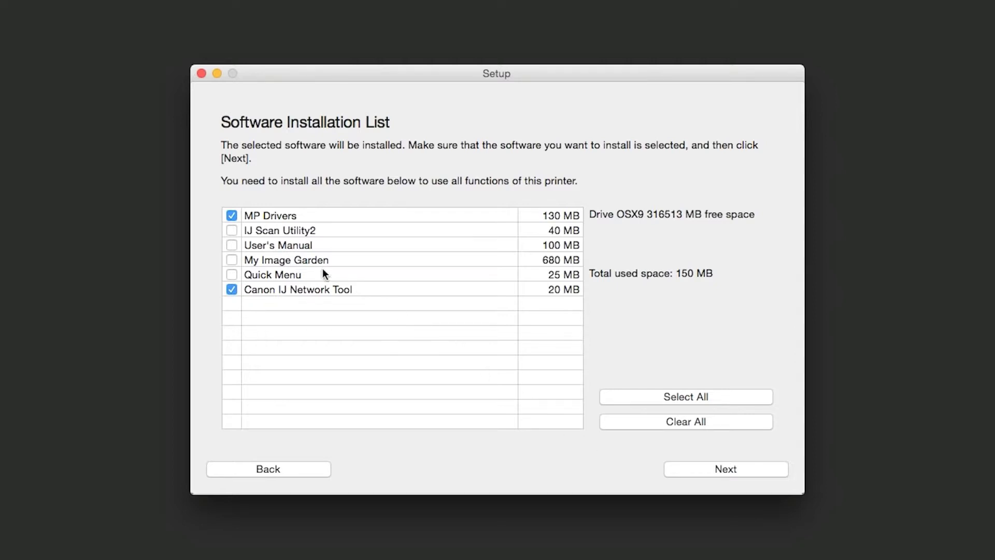
{"action": "left_click", "coordinate": [232, 230]}
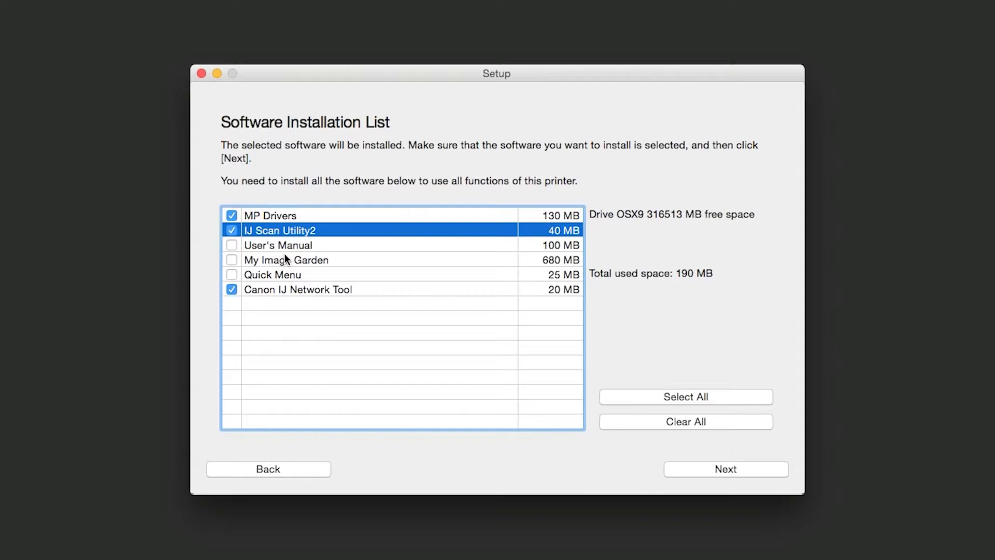
{"action": "left_click", "coordinate": [661, 399]}
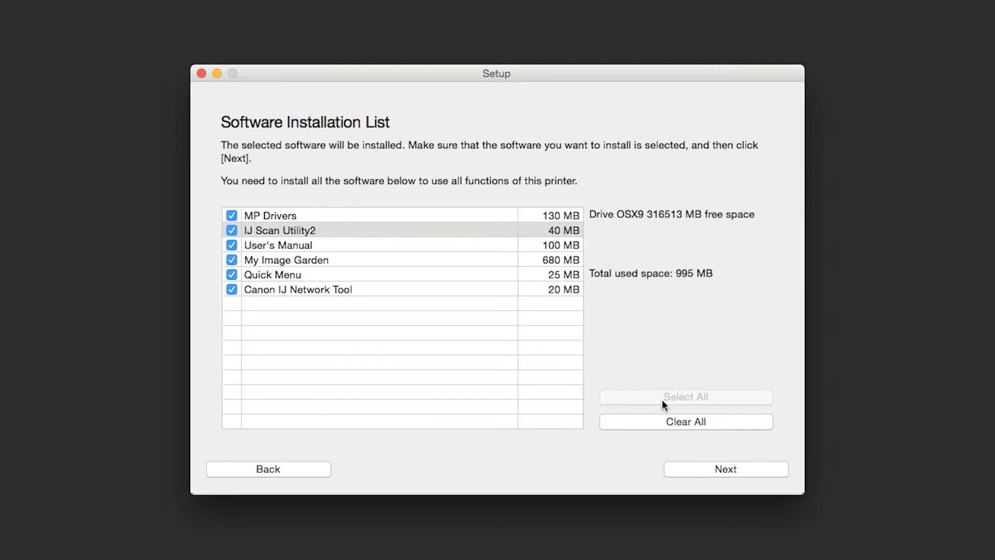
{"action": "left_click", "coordinate": [725, 470]}
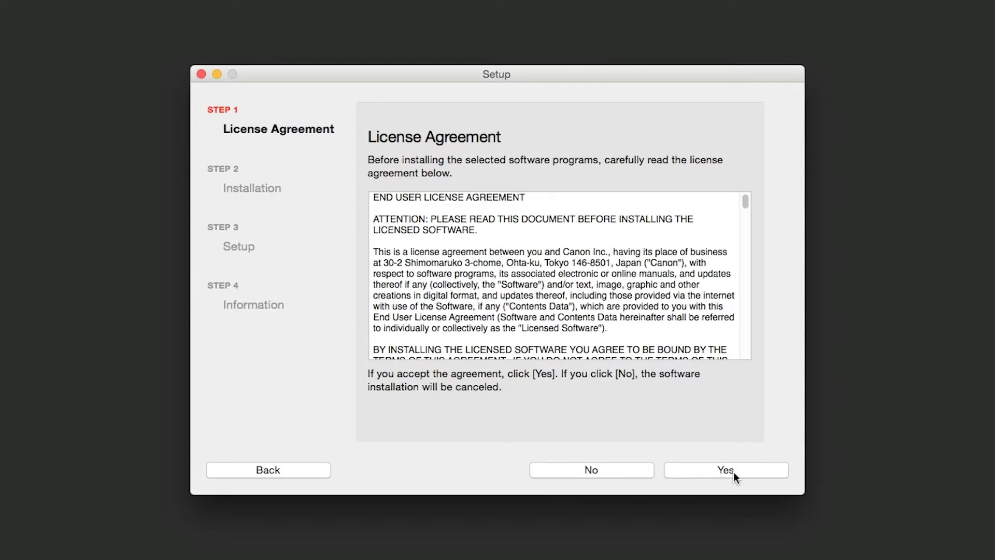
{"action": "left_click", "coordinate": [733, 472]}
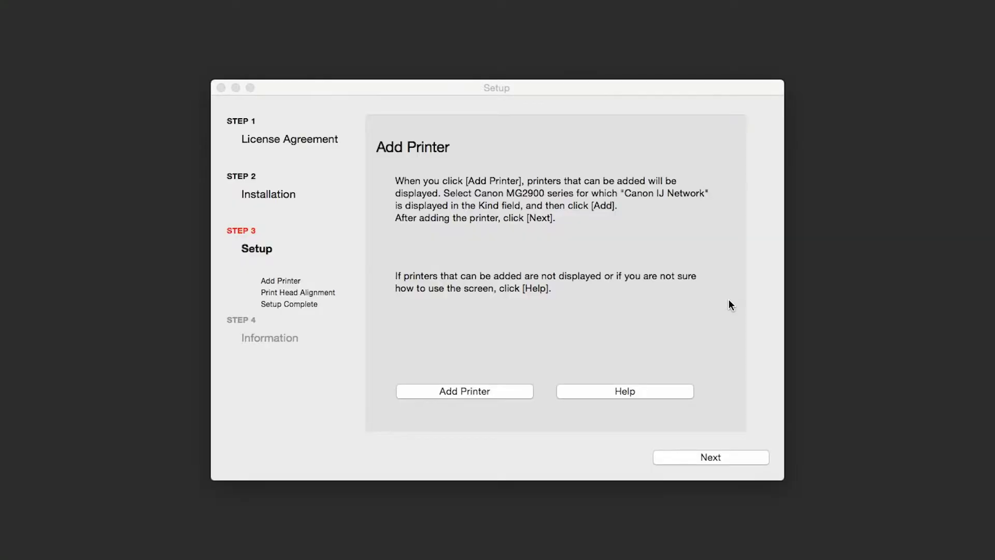
Add the Canon MG2900 series printer of kind Canon IJ Network, then continue
{"action": "left_click", "coordinate": [485, 391]}
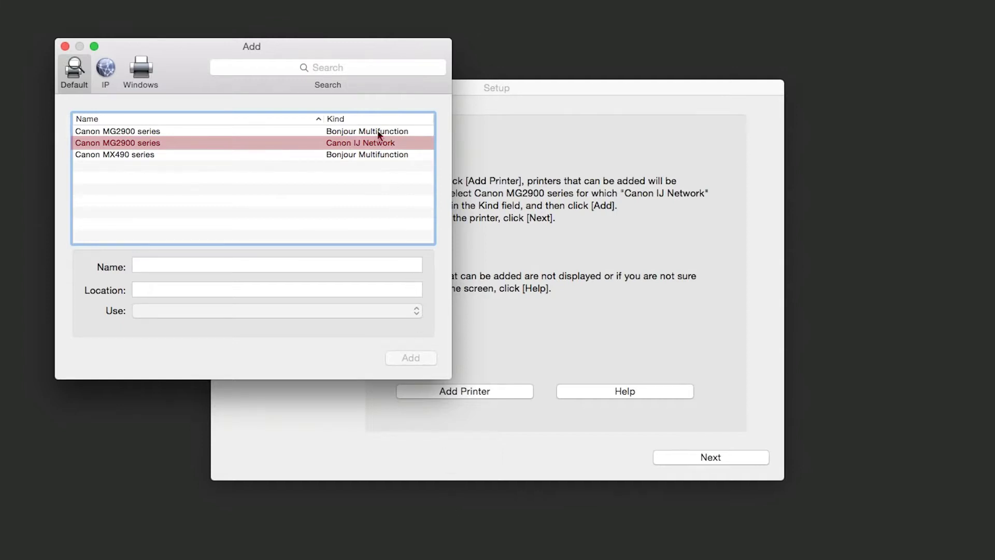
{"action": "left_click", "coordinate": [376, 144]}
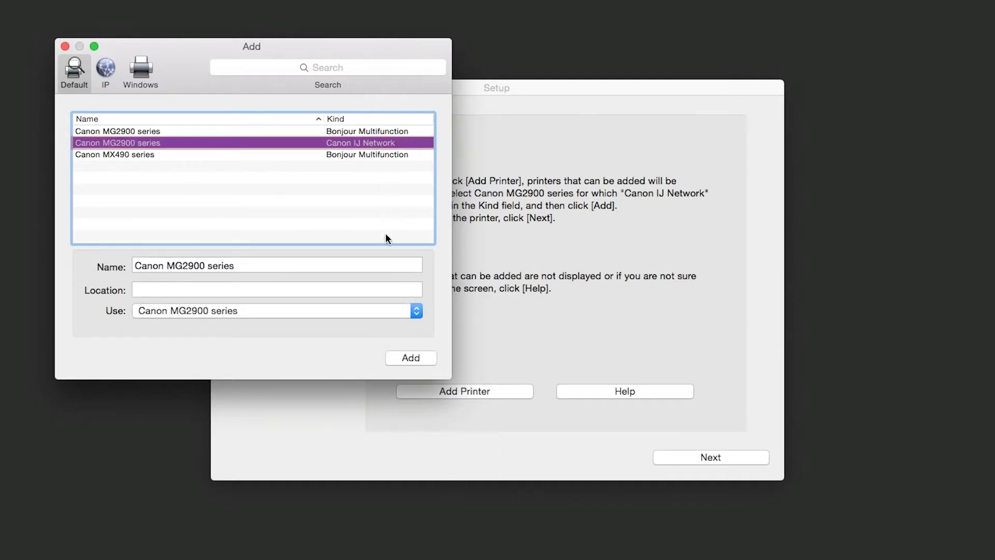
{"action": "left_click", "coordinate": [407, 361]}
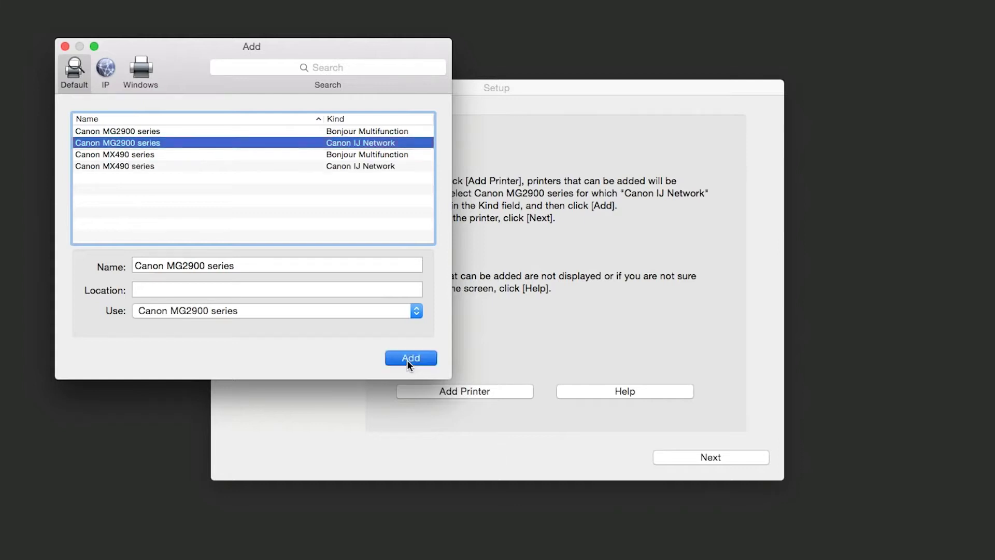
{"action": "left_click", "coordinate": [407, 360]}
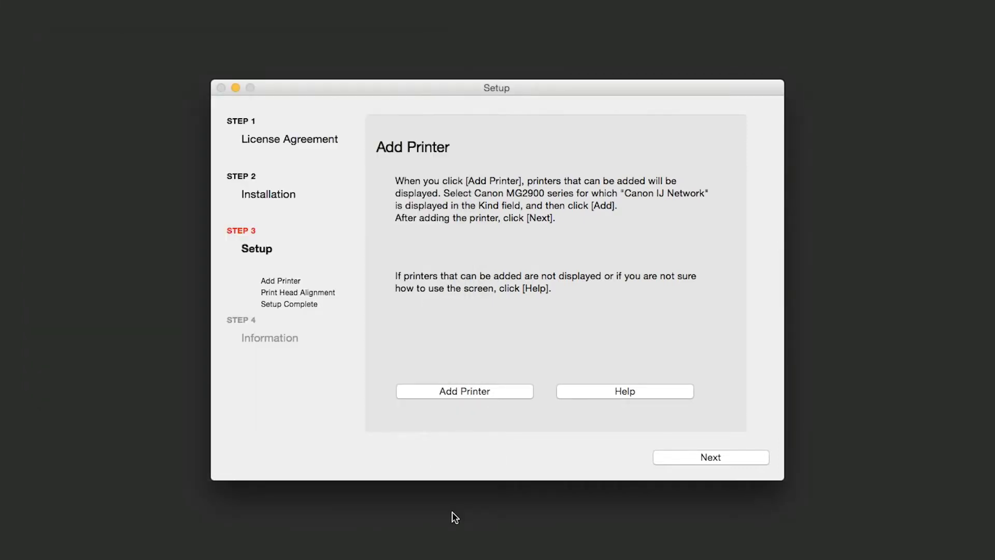
{"action": "left_click", "coordinate": [693, 460]}
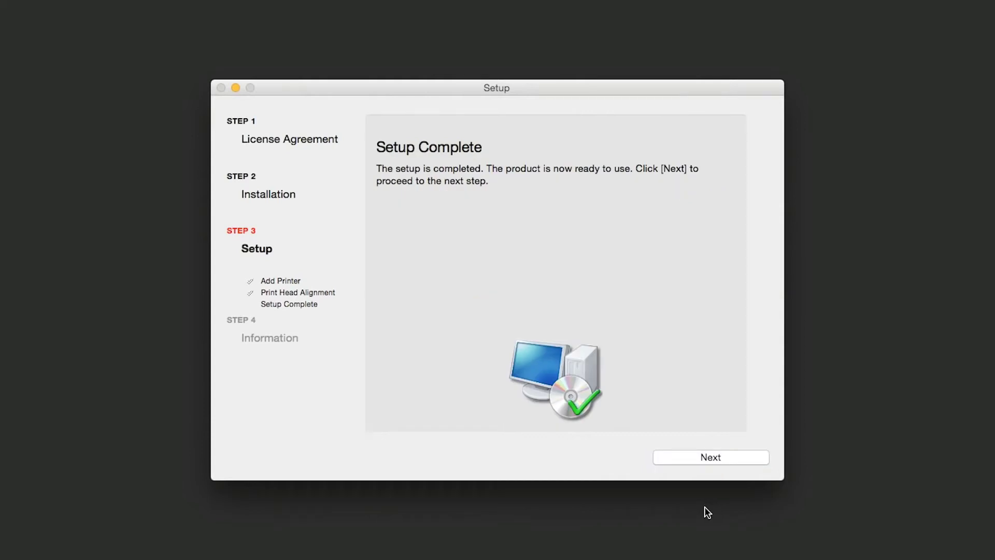
Continue from Setup Complete to the User Registration page
{"action": "left_click", "coordinate": [706, 459]}
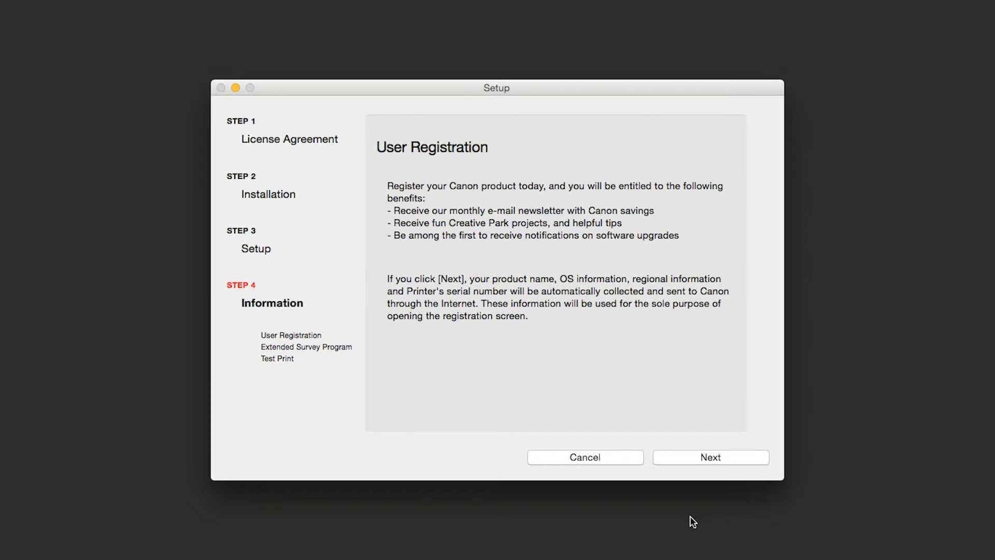
Skip User Registration and agree to the Extended Survey Program
{"action": "left_click", "coordinate": [711, 458]}
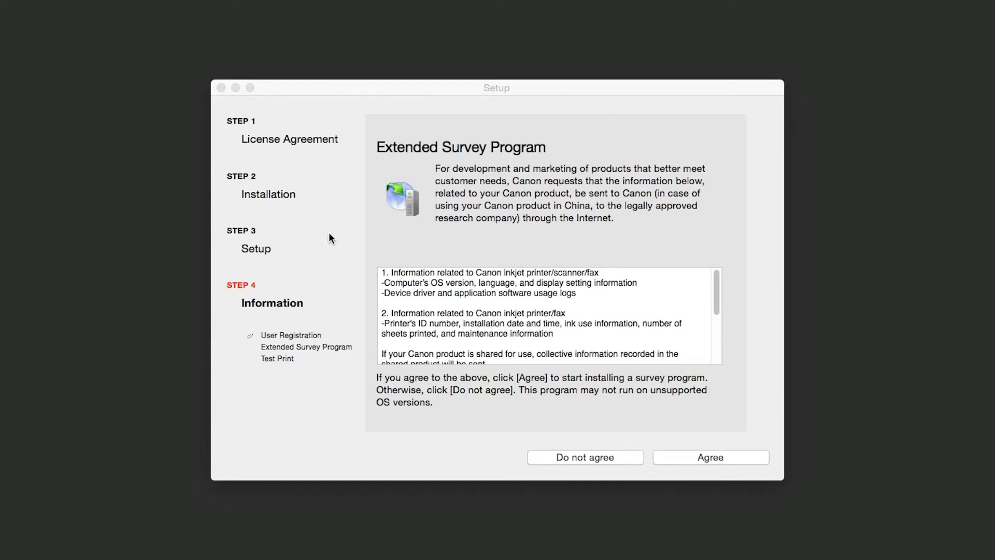
{"action": "left_click", "coordinate": [700, 459]}
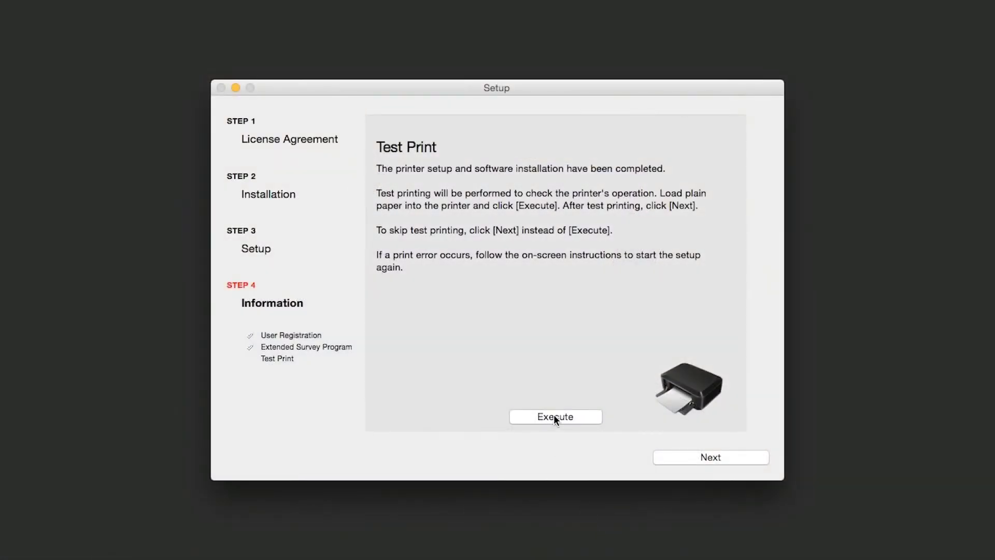
Send a test page to the MG2900 printer, then finish the installation
{"action": "left_click", "coordinate": [555, 420]}
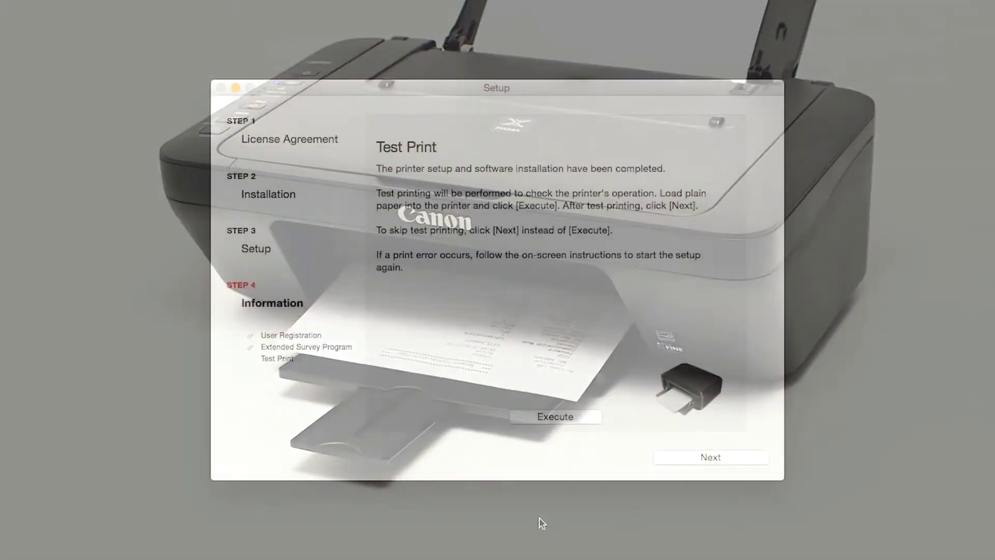
{"action": "left_click", "coordinate": [685, 458]}
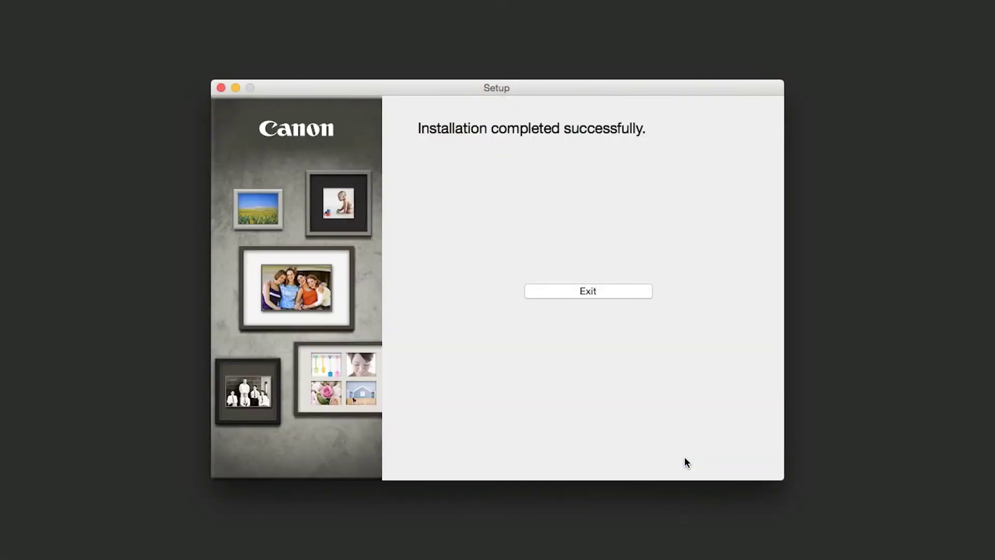